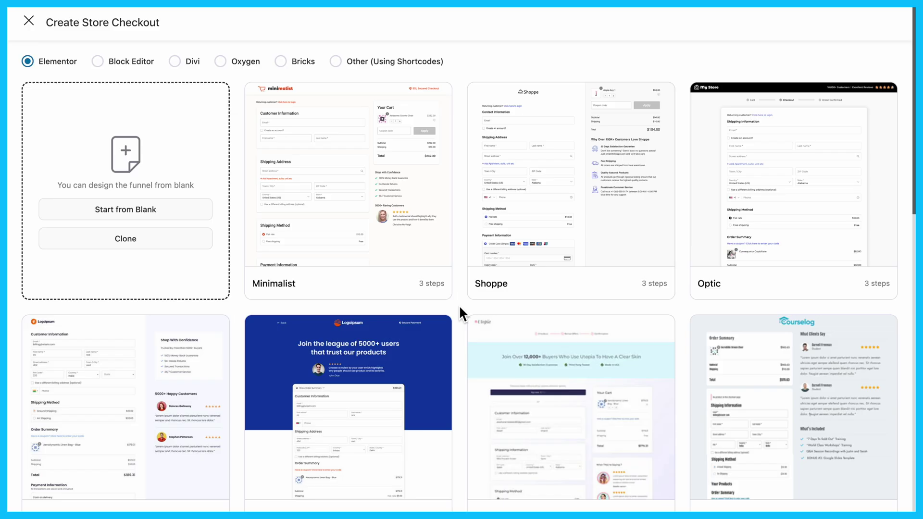
Step: Place a Video widget on the thank-you page beneath the Your Details box
{"action": "scroll", "coordinate": [460, 315], "scroll_direction": "down", "scroll_amount": 5}
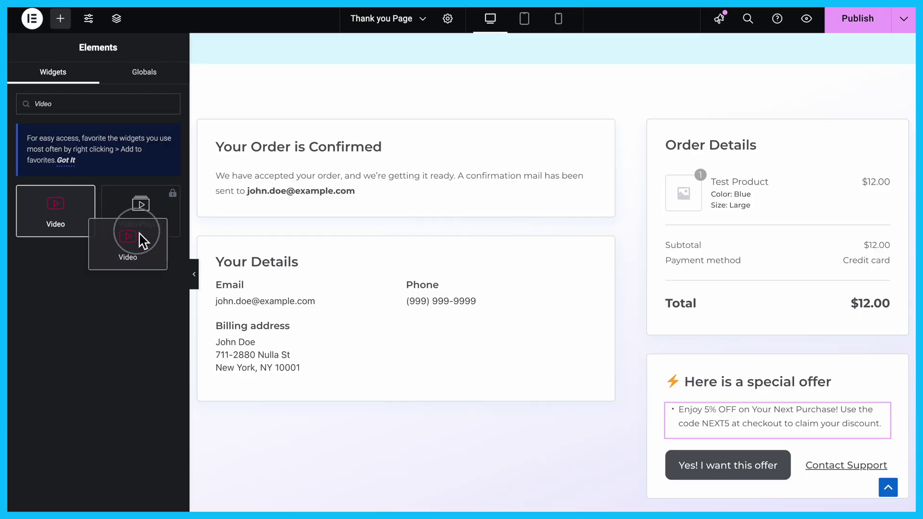
{"action": "left_click_drag", "start_coordinate": [143, 240], "coordinate": [363, 398]}
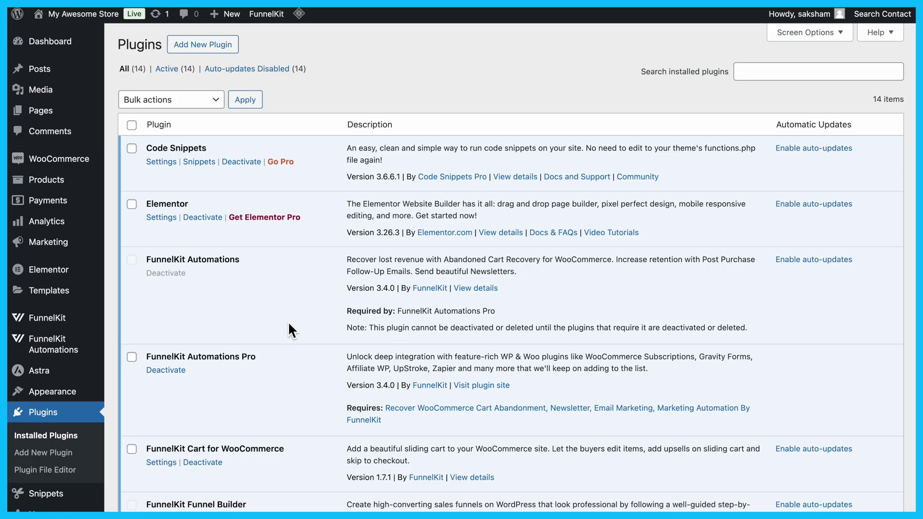
{"action": "scroll", "coordinate": [288, 321], "scroll_direction": "down", "scroll_amount": 5}
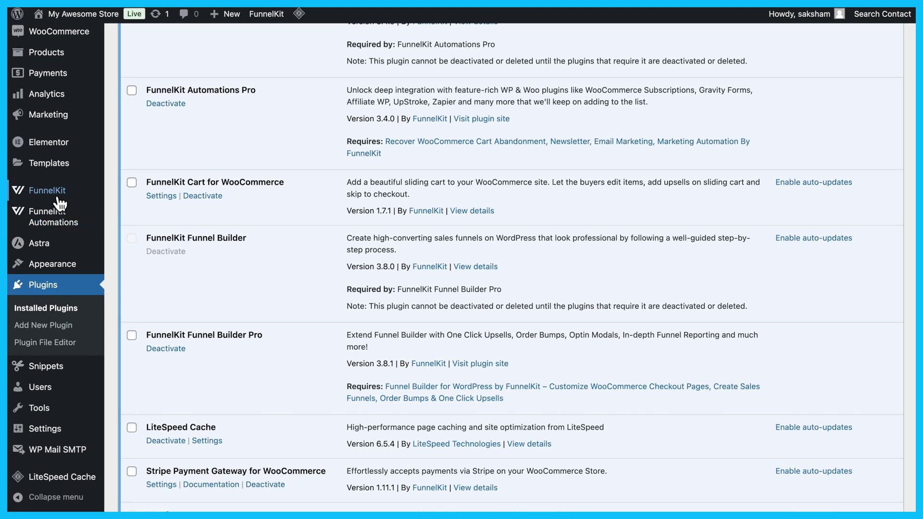
Step: Go to FunnelKit's Store Checkout area and start a new store checkout with Elementor
{"action": "mouse_move", "coordinate": [53, 201]}
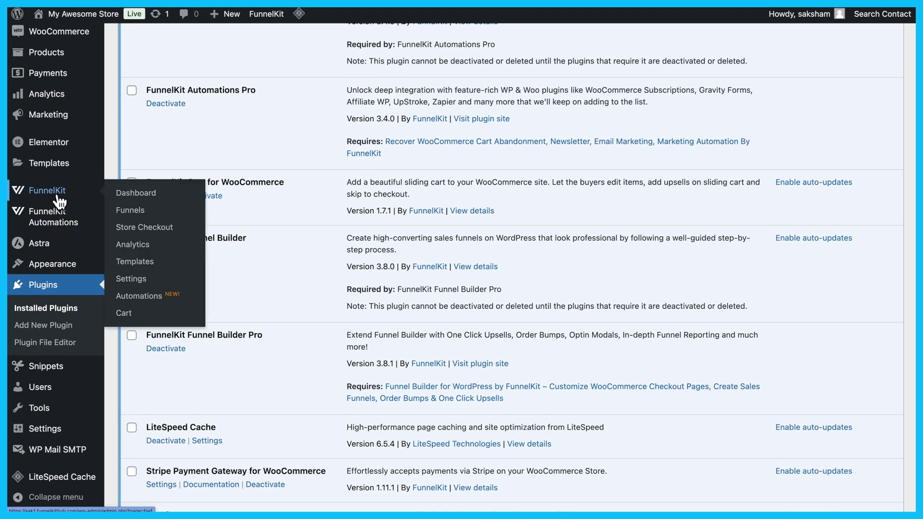
{"action": "left_click", "coordinate": [137, 230]}
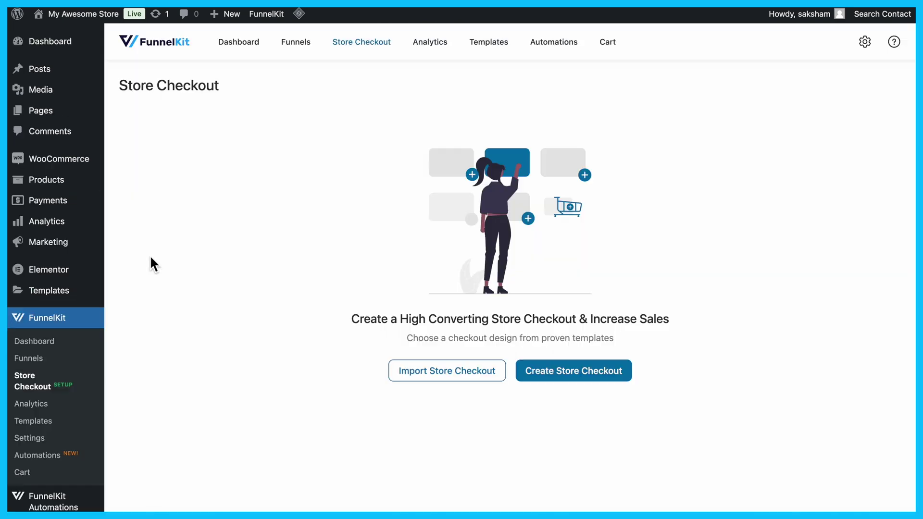
{"action": "left_click", "coordinate": [580, 374]}
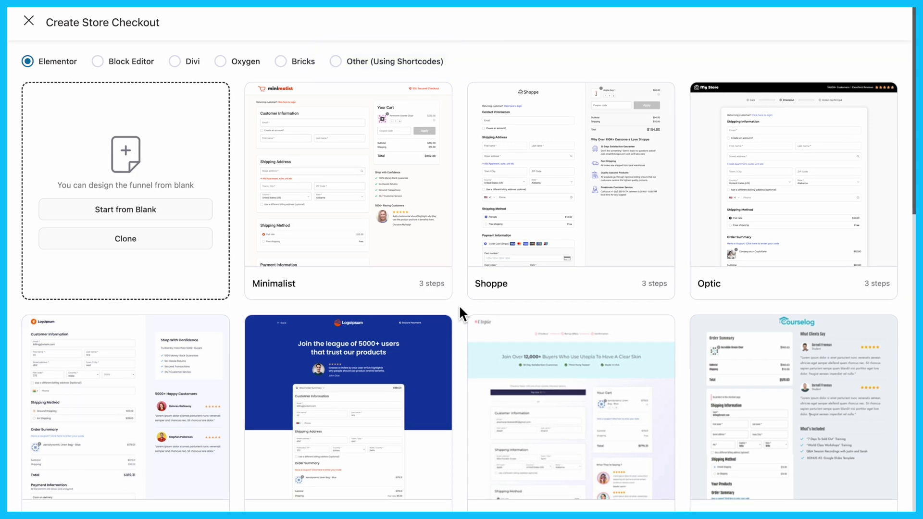
Step: Preview the Utopia template and import it as a checkout named 'Store Checkout'
{"action": "scroll", "coordinate": [459, 305], "scroll_direction": "down", "scroll_amount": 4}
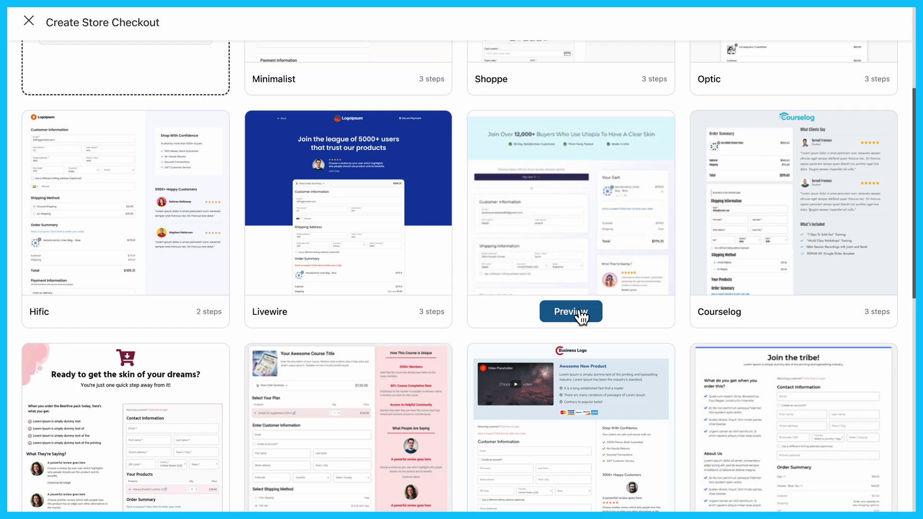
{"action": "left_click", "coordinate": [569, 311]}
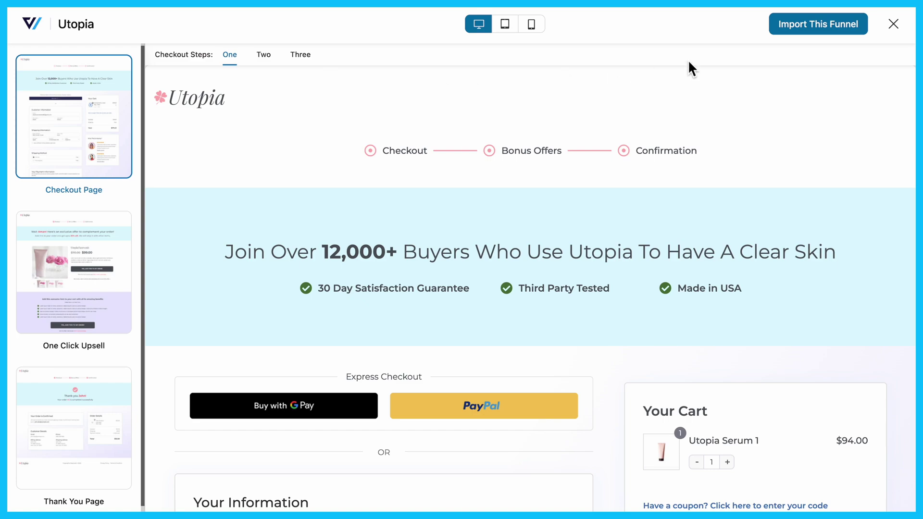
{"action": "left_click", "coordinate": [806, 29]}
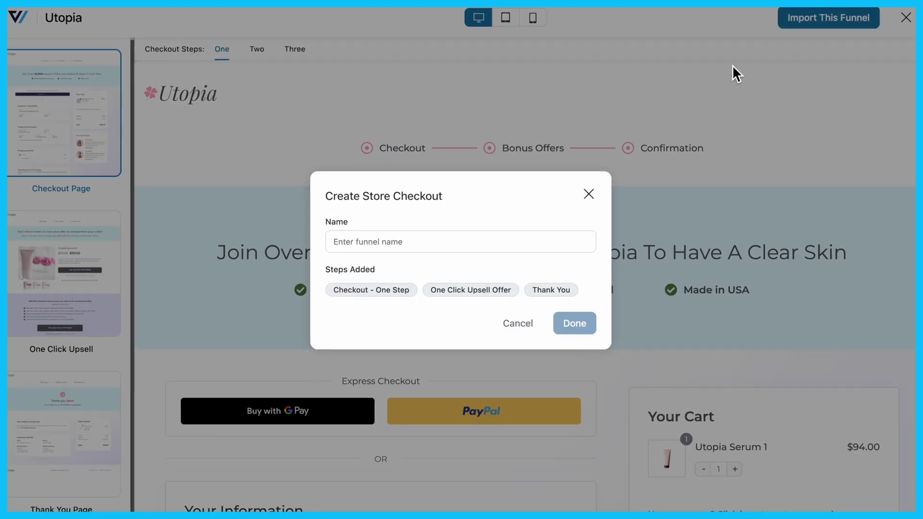
{"action": "left_click", "coordinate": [414, 240]}
{"action": "type", "text": "Store Checkout"}
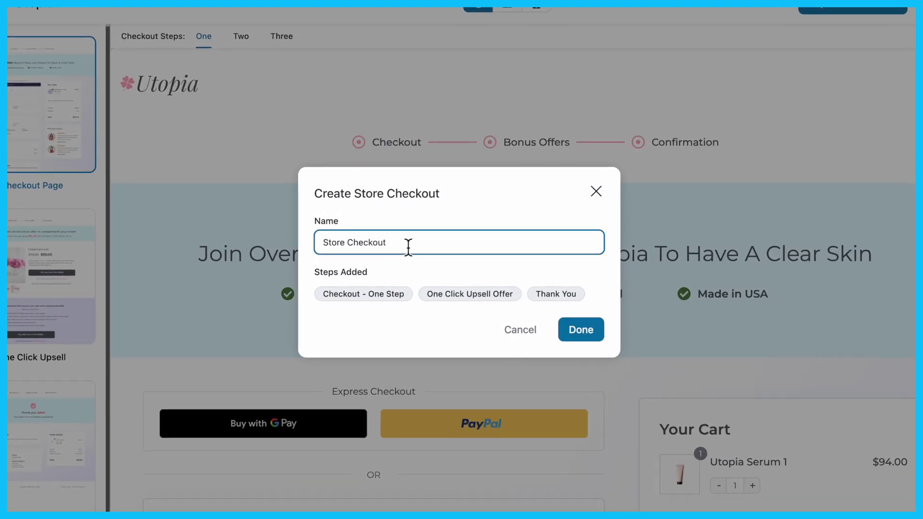
{"action": "left_click", "coordinate": [580, 330]}
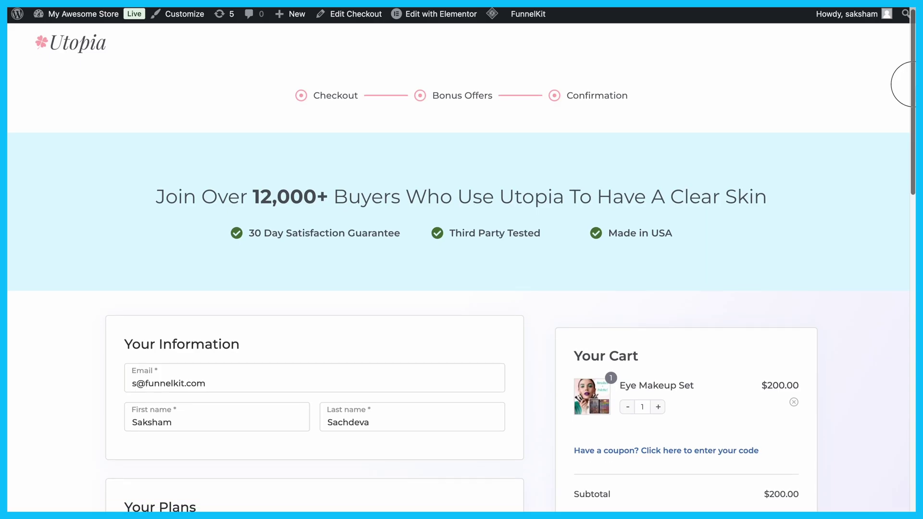
Step: Scroll down through the new Utopia checkout page preview
{"action": "left_click_drag", "start_coordinate": [913, 105], "coordinate": [912, 369]}
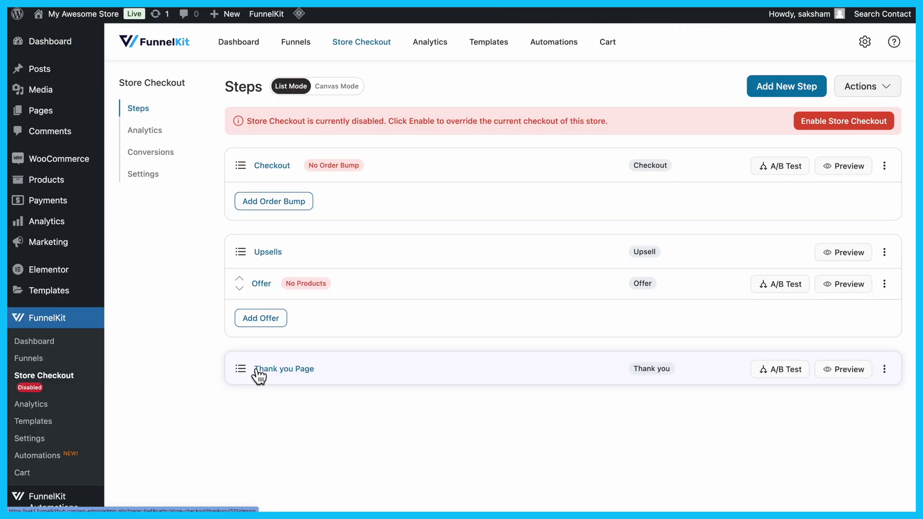
Step: Open the Thank you Page step and scroll through its personalization shortcodes and back up
{"action": "left_click", "coordinate": [283, 373]}
{"action": "scroll", "coordinate": [550, 408], "scroll_direction": "down", "scroll_amount": 4}
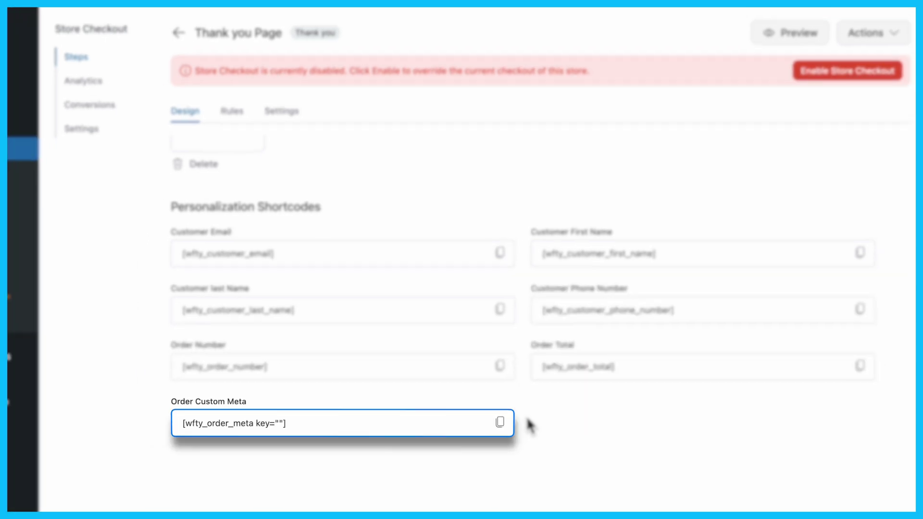
{"action": "scroll", "coordinate": [529, 426], "scroll_direction": "up", "scroll_amount": 4}
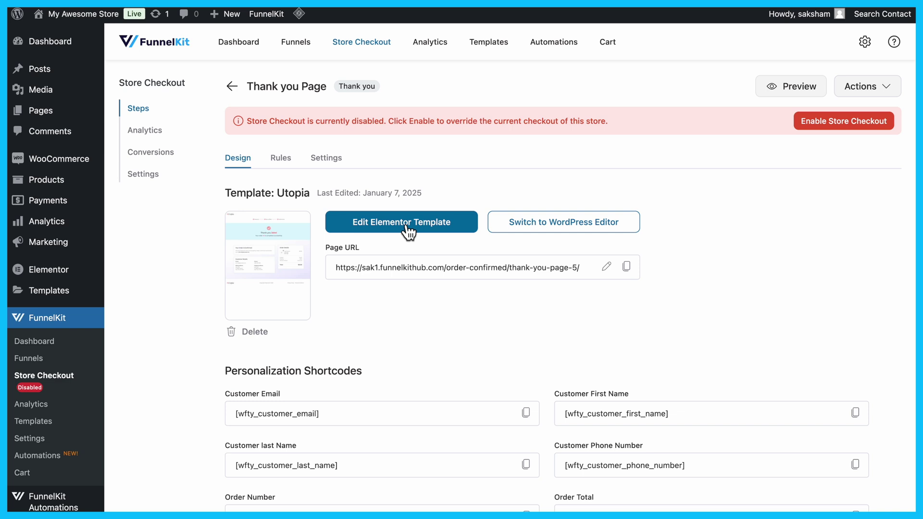
Step: Open the thank-you page in Elementor and select the Utopia logo image for replacement
{"action": "left_click", "coordinate": [407, 226]}
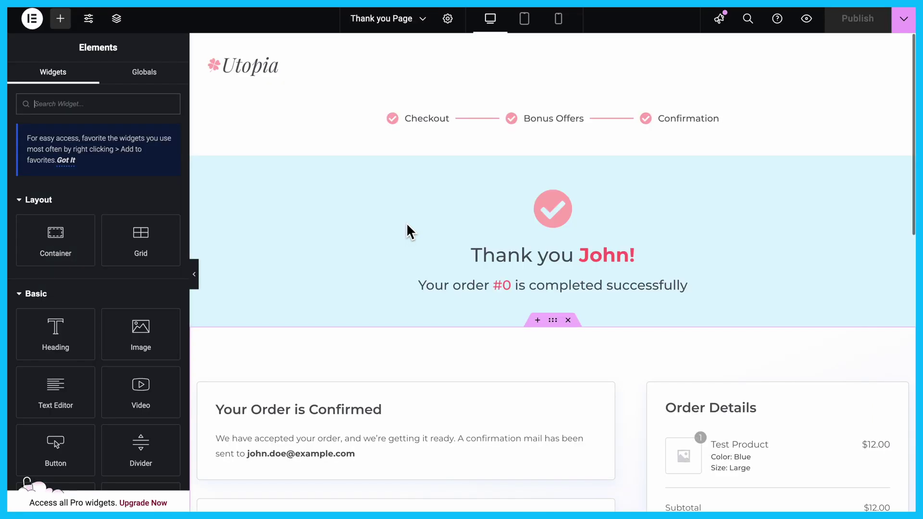
{"action": "scroll", "coordinate": [406, 223], "scroll_direction": "down", "scroll_amount": 5}
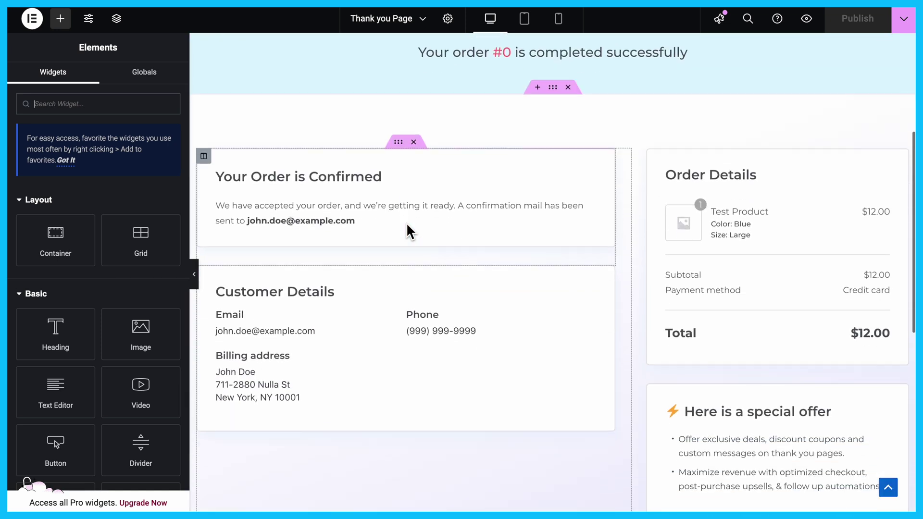
{"action": "scroll", "coordinate": [406, 223], "scroll_direction": "down", "scroll_amount": 2}
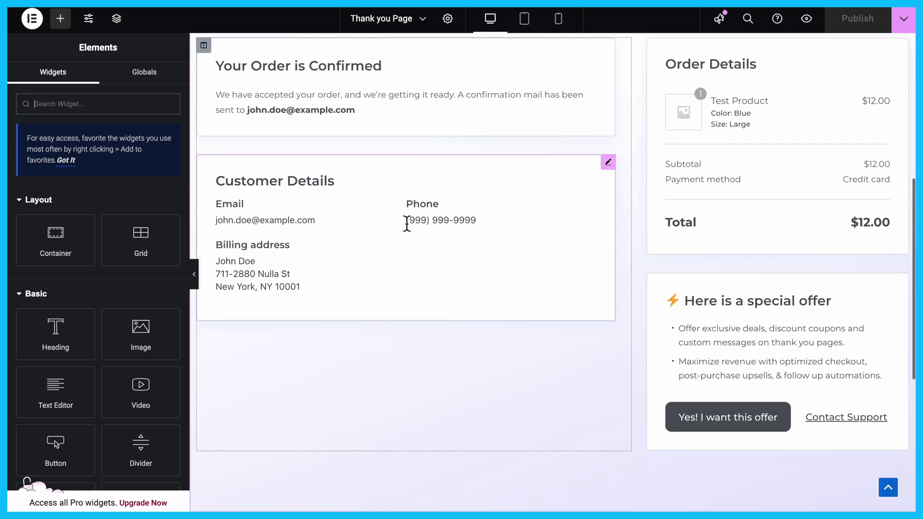
{"action": "scroll", "coordinate": [407, 223], "scroll_direction": "up", "scroll_amount": 3}
{"action": "scroll", "coordinate": [407, 223], "scroll_direction": "up", "scroll_amount": 5}
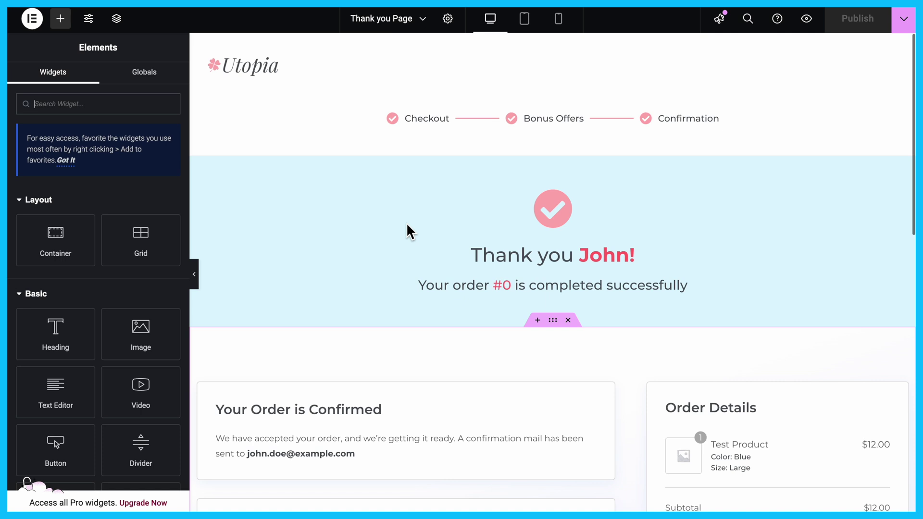
{"action": "left_click", "coordinate": [269, 77]}
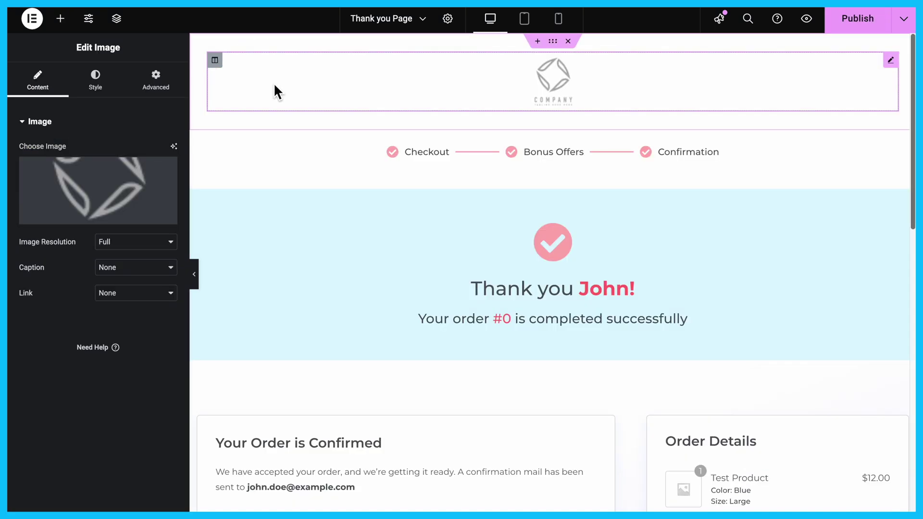
{"action": "scroll", "coordinate": [661, 229], "scroll_direction": "down", "scroll_amount": 2}
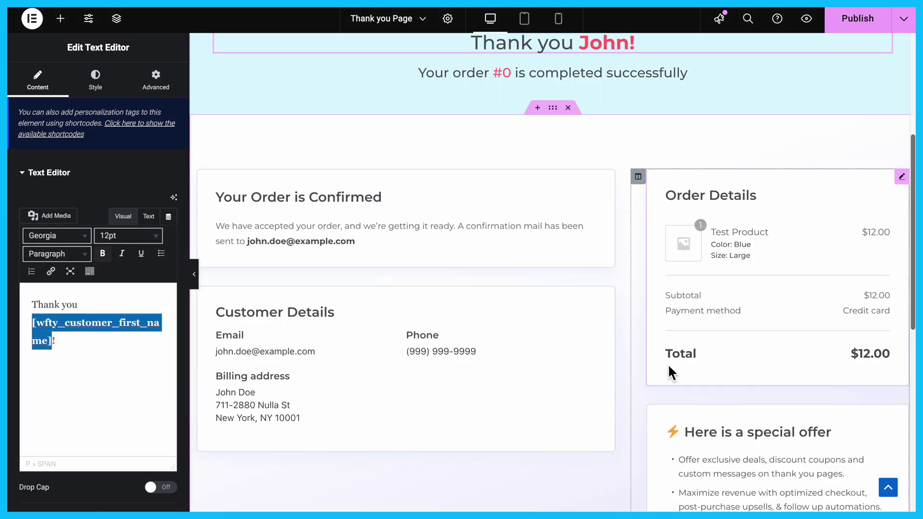
Step: Change the Customer Details heading to 'Your Details', keeping the Two Columns structure
{"action": "left_click", "coordinate": [814, 294]}
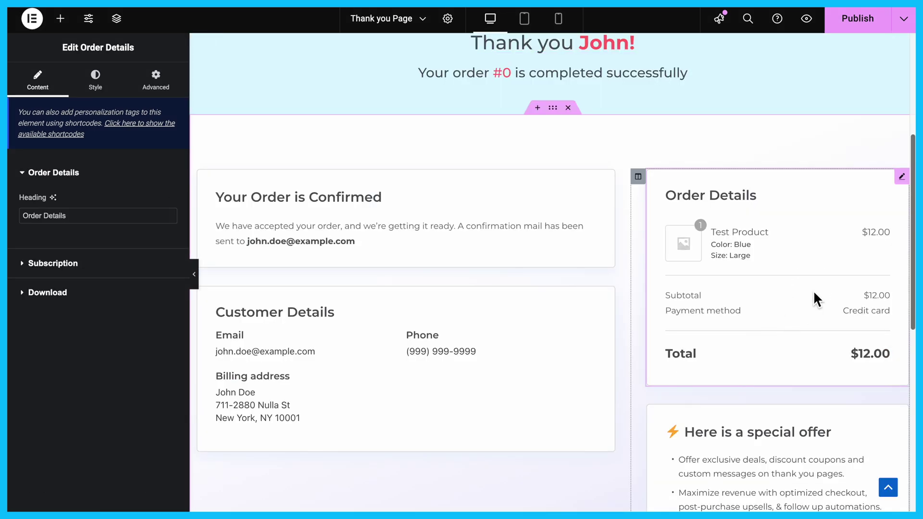
{"action": "left_click", "coordinate": [22, 265]}
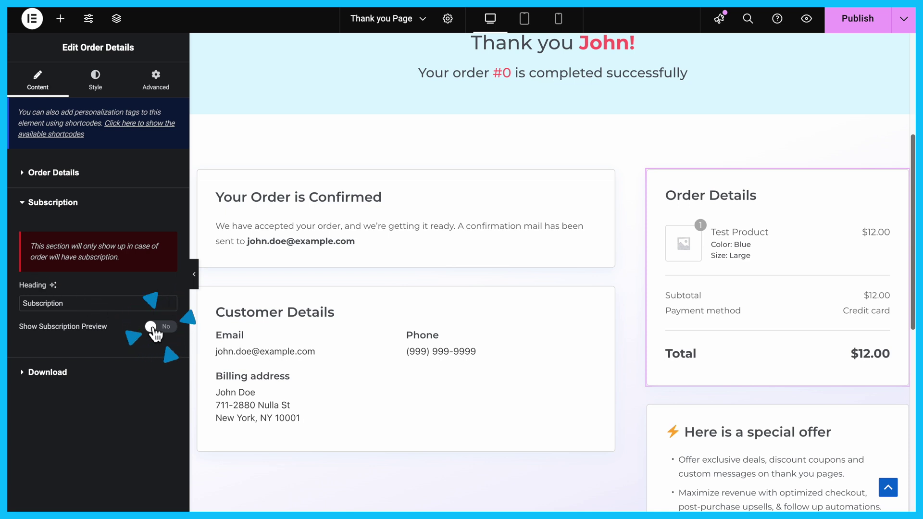
{"action": "left_click", "coordinate": [352, 339]}
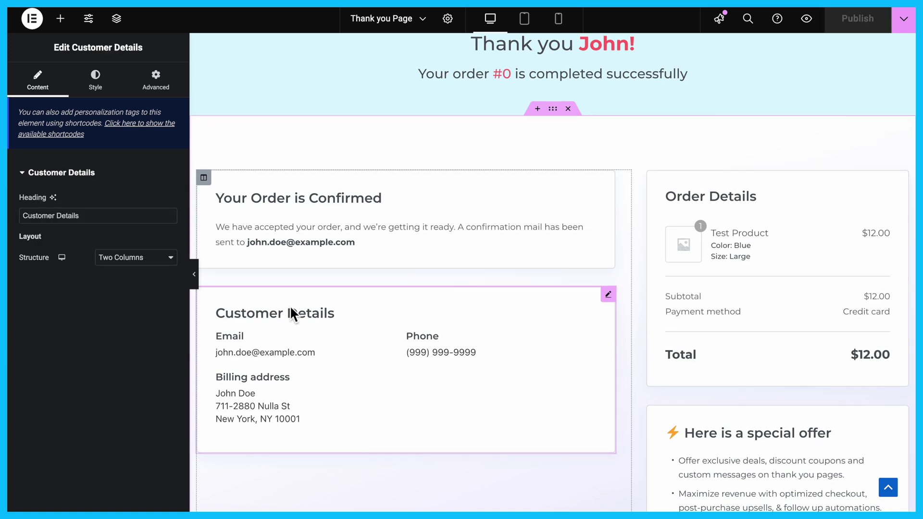
{"action": "left_click_drag", "start_coordinate": [63, 221], "coordinate": [13, 222]}
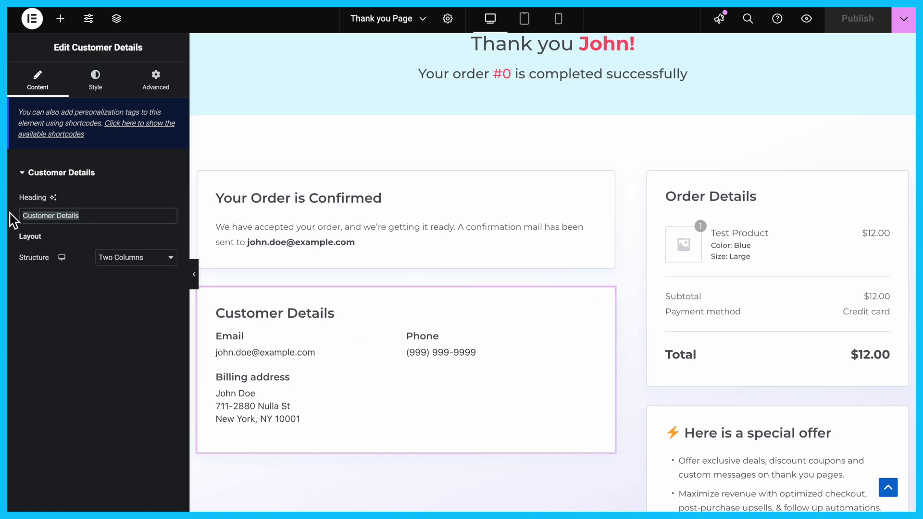
{"action": "type", "text": "Your Details"}
{"action": "left_click", "coordinate": [134, 267]}
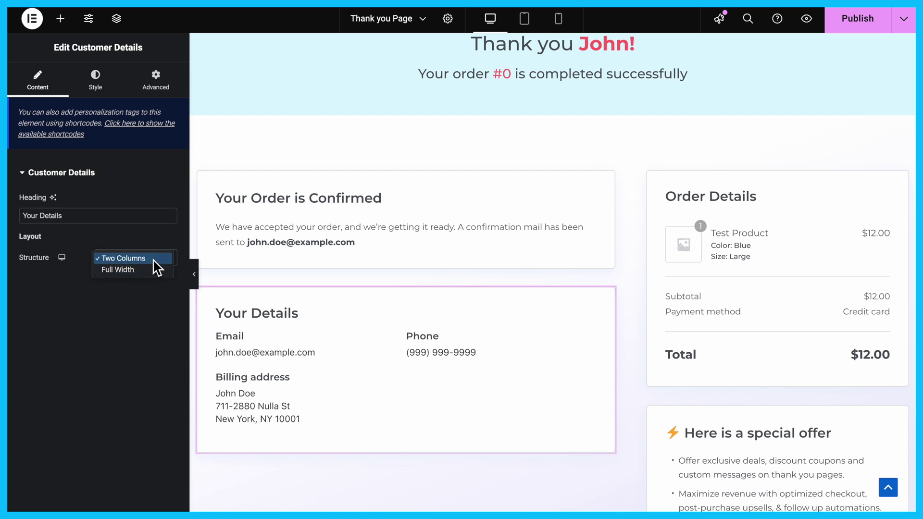
{"action": "left_click", "coordinate": [153, 260]}
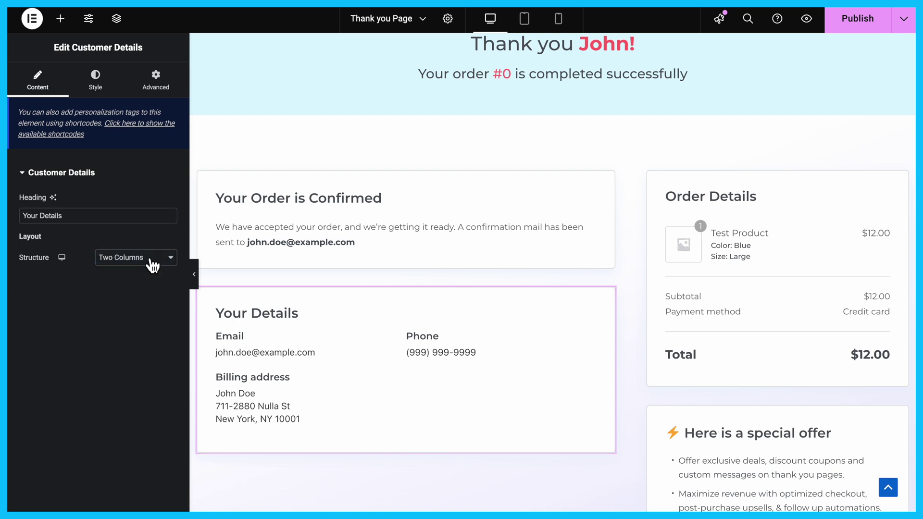
Step: Delete the first offer bullet and paste the 5% off, code NEXT5 text into the remaining one
{"action": "scroll", "coordinate": [761, 424], "scroll_direction": "down", "scroll_amount": 1}
{"action": "left_click", "coordinate": [754, 427]}
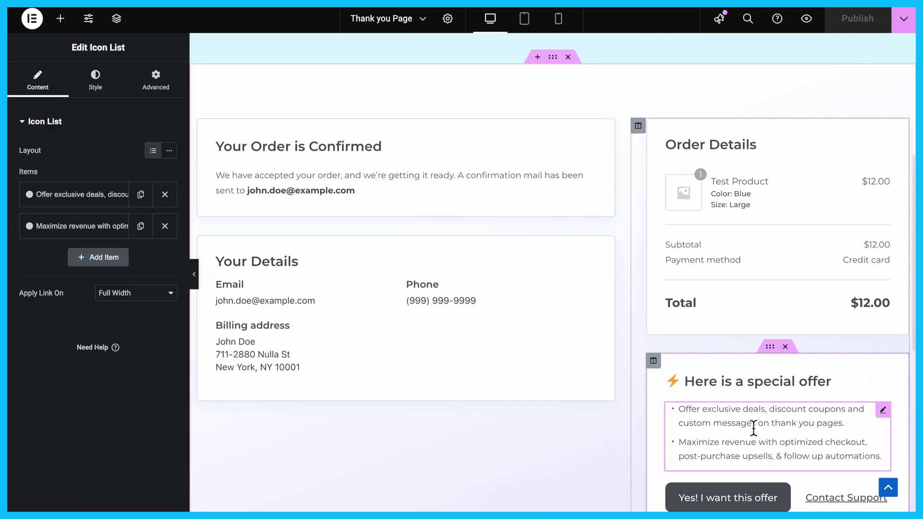
{"action": "left_click", "coordinate": [165, 194]}
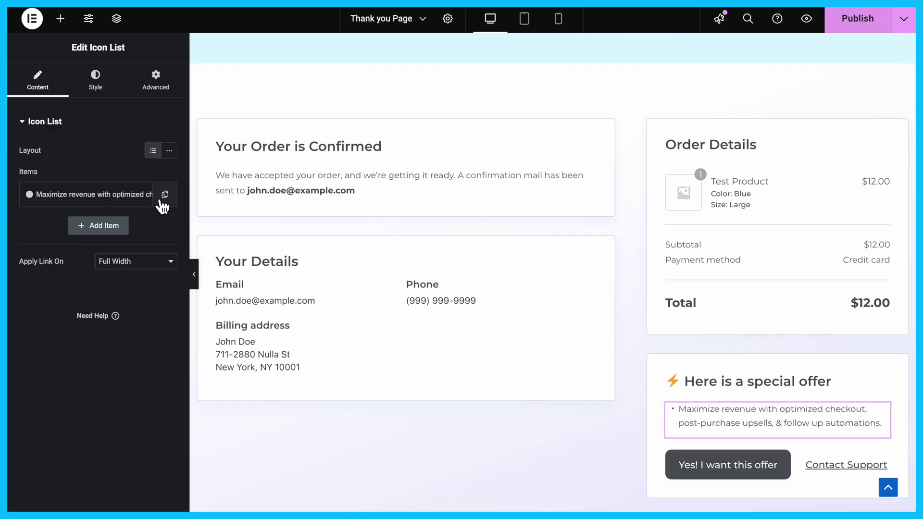
{"action": "left_click", "coordinate": [115, 200]}
{"action": "triple_click", "coordinate": [88, 239]}
{"action": "type", "text": "Enjoy 5% OFF on Your Next Purchase! Use the code NEXT5 at checkout to claim your discount."}
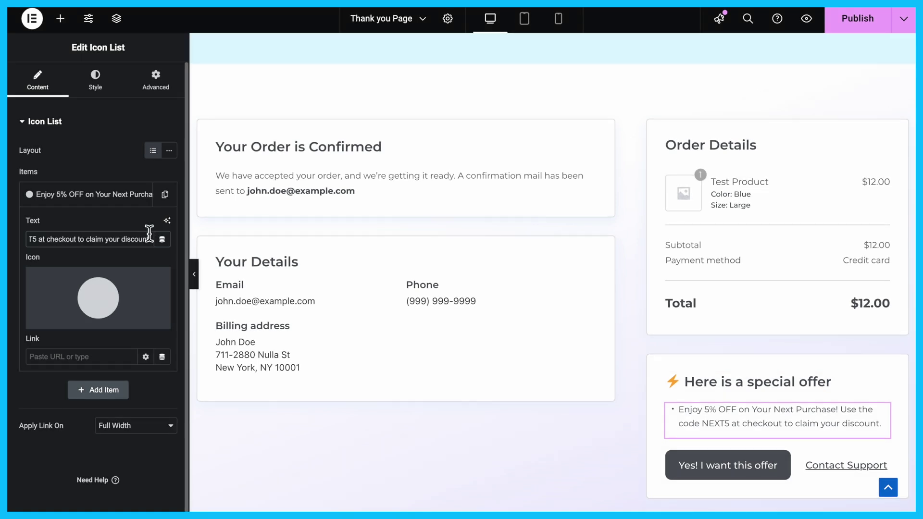
Step: Search for the Video widget and place it below Your Details
{"action": "left_click", "coordinate": [60, 19]}
{"action": "left_click", "coordinate": [25, 103]}
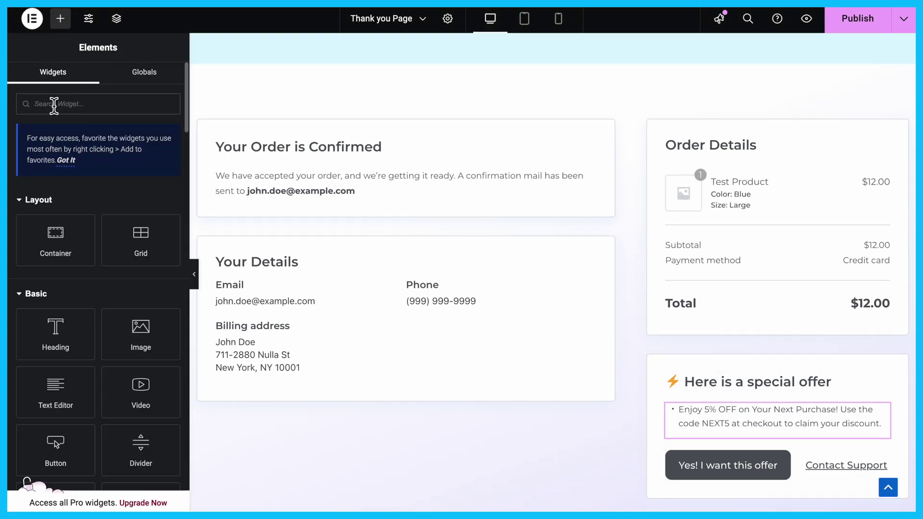
{"action": "type", "text": "Video"}
{"action": "left_click_drag", "start_coordinate": [61, 200], "coordinate": [337, 376]}
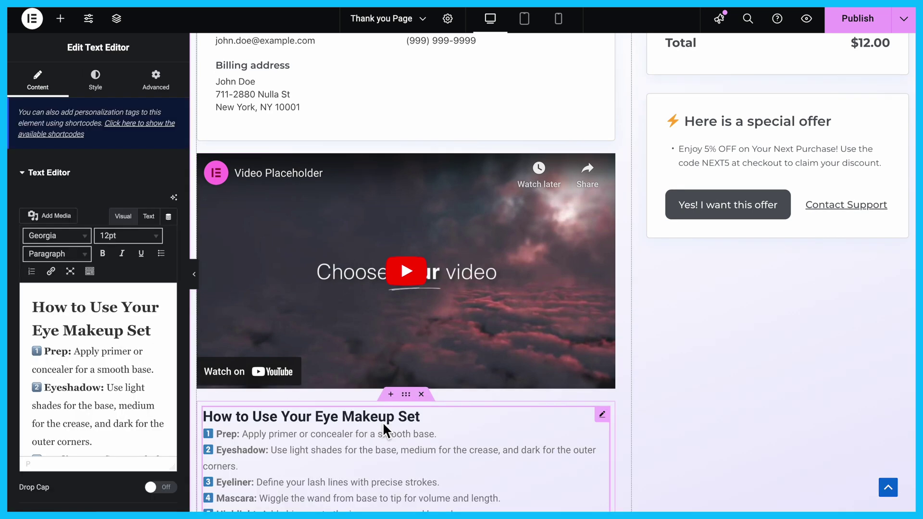
{"action": "scroll", "coordinate": [383, 423], "scroll_direction": "down", "scroll_amount": 2}
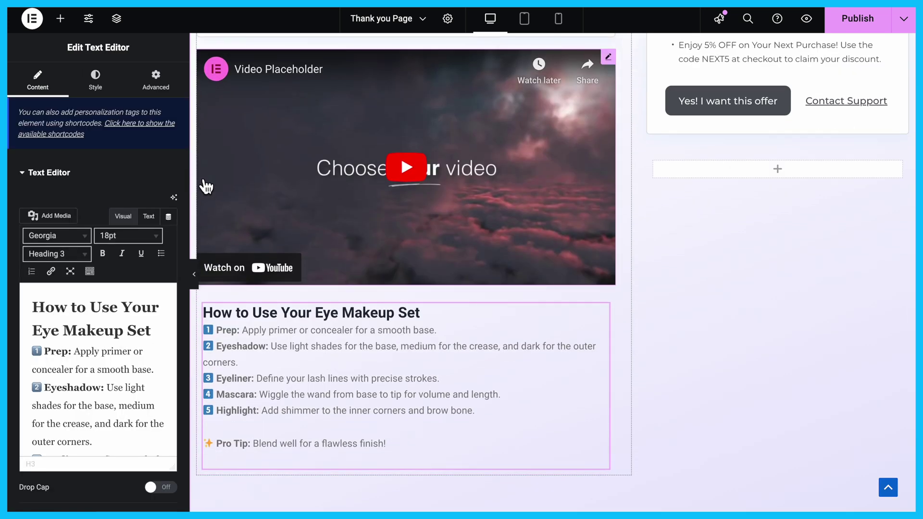
Step: Add Facebook, Twitter and YouTube Social Icons in the right column and publish the page
{"action": "left_click", "coordinate": [60, 22]}
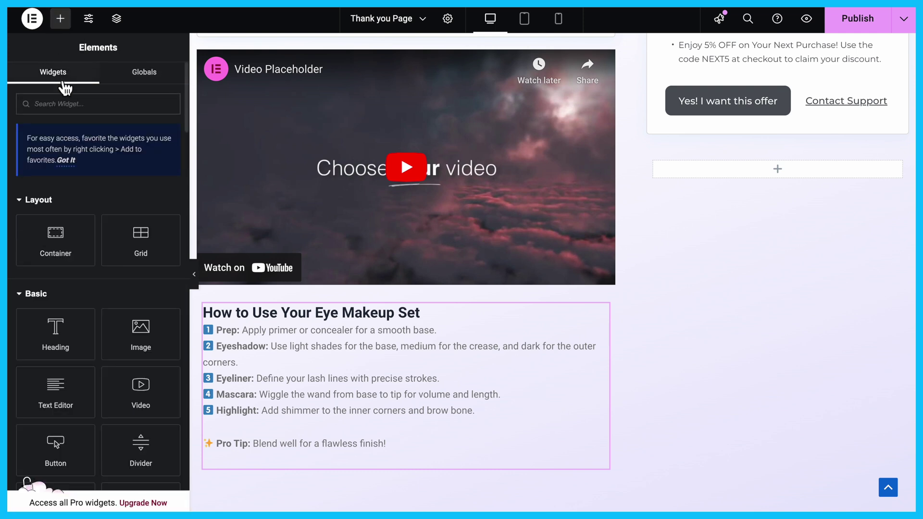
{"action": "type", "text": "Social"}
{"action": "left_click_drag", "start_coordinate": [56, 207], "coordinate": [779, 179]}
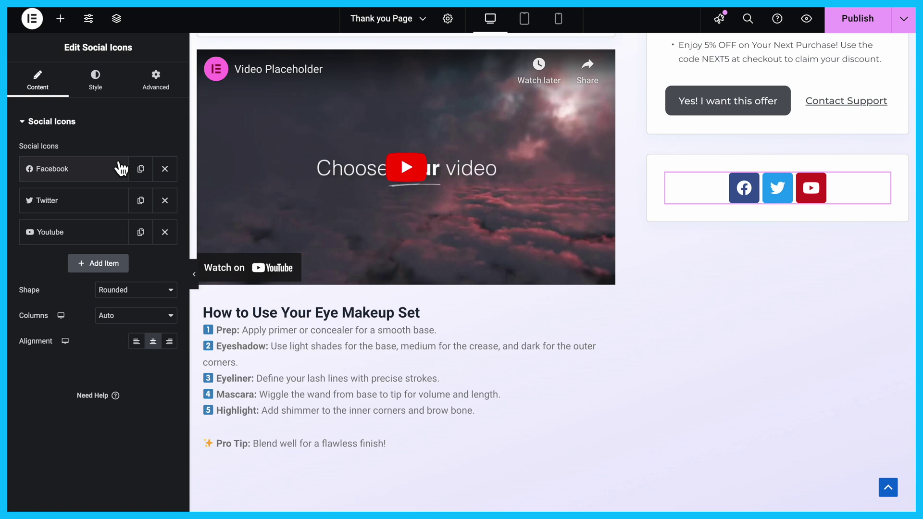
{"action": "left_click", "coordinate": [122, 168]}
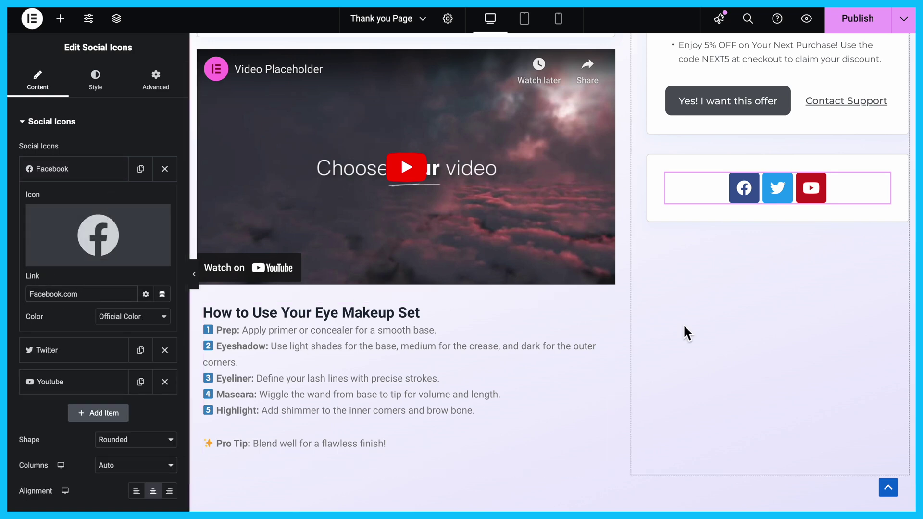
{"action": "scroll", "coordinate": [683, 324], "scroll_direction": "up", "scroll_amount": 10}
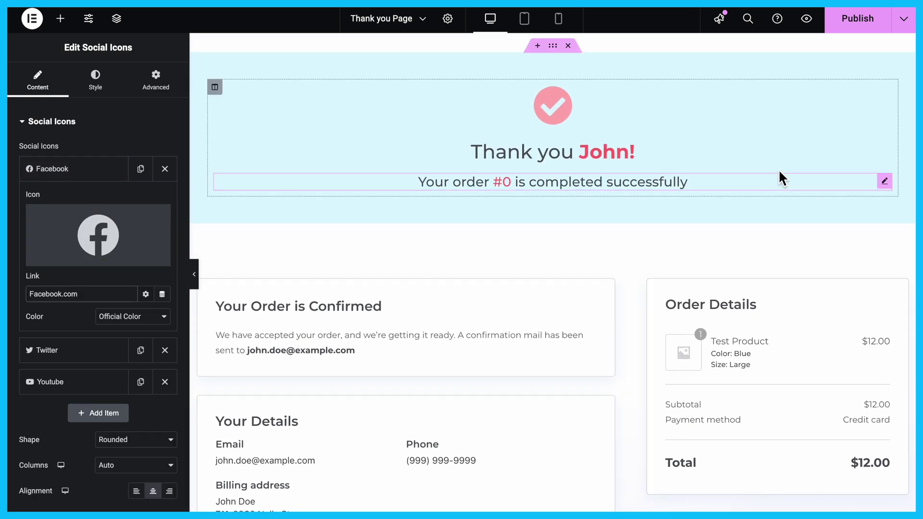
{"action": "left_click", "coordinate": [843, 29]}
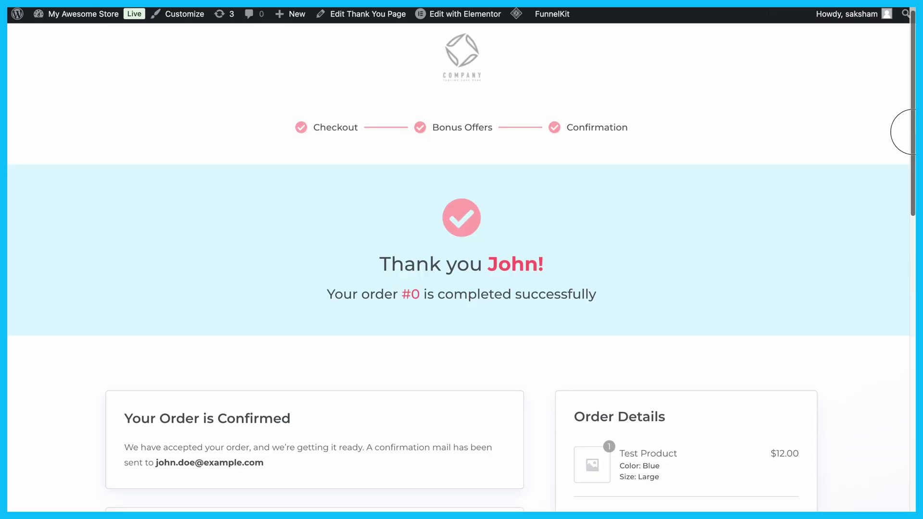
Step: Scroll through the live thank-you page preview showing the video and social icons
{"action": "left_click_drag", "start_coordinate": [913, 133], "coordinate": [912, 433]}
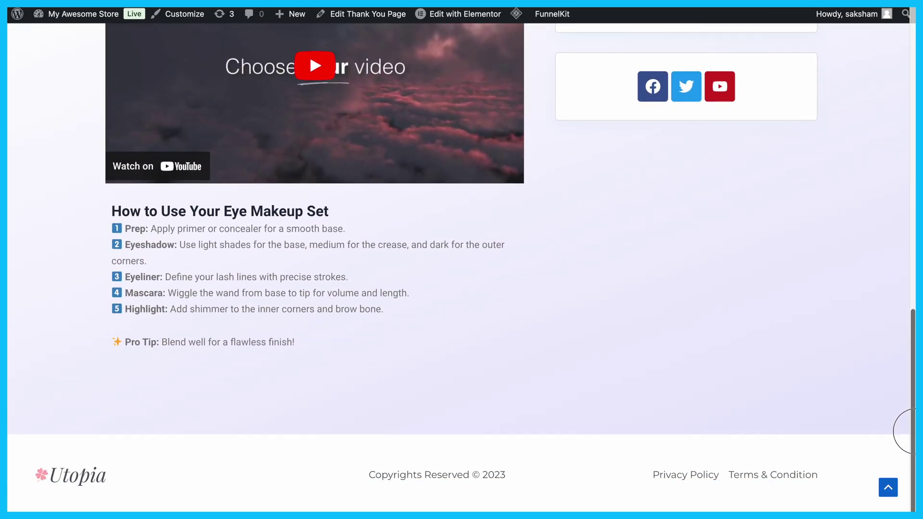